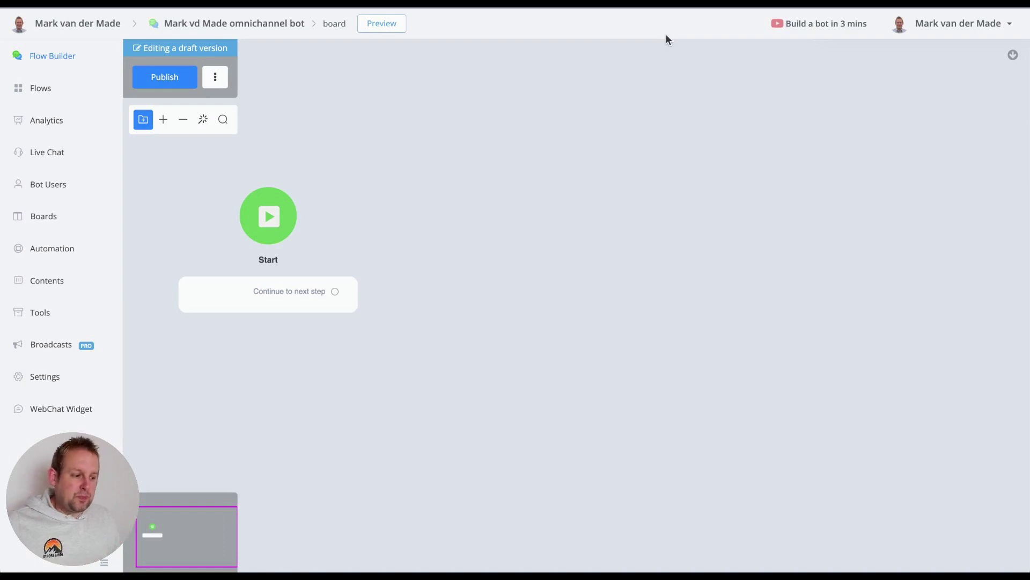
- Add a Send Message step to the board with a text item
{"action": "double_click", "coordinate": [545, 193]}
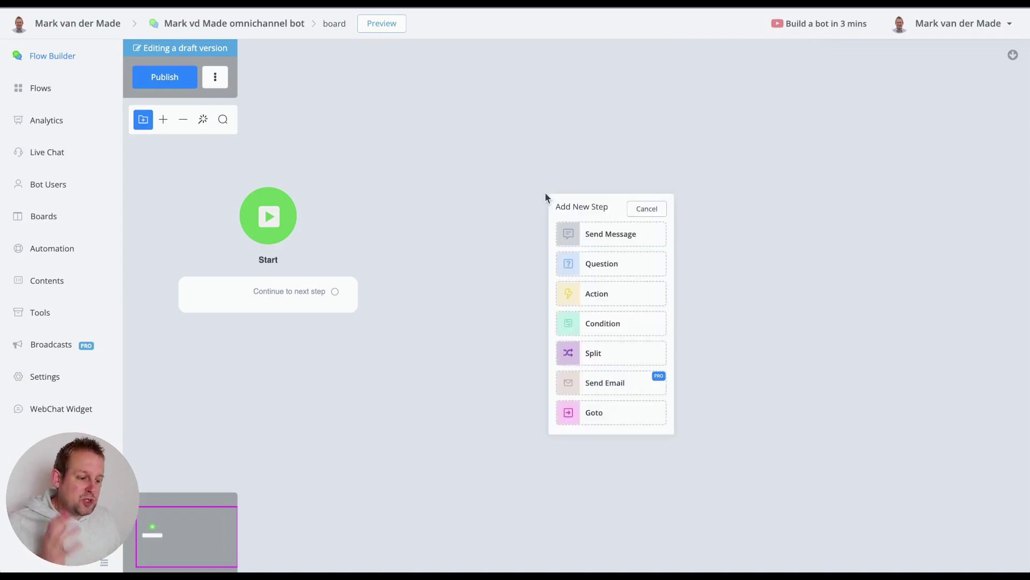
{"action": "left_click", "coordinate": [605, 236]}
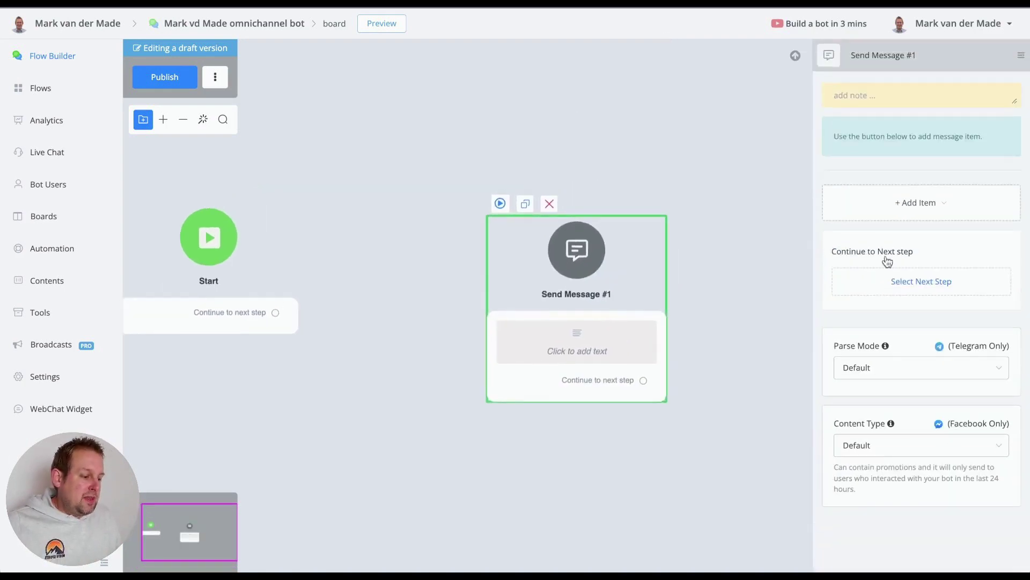
{"action": "left_click", "coordinate": [1010, 209]}
{"action": "left_click", "coordinate": [896, 234]}
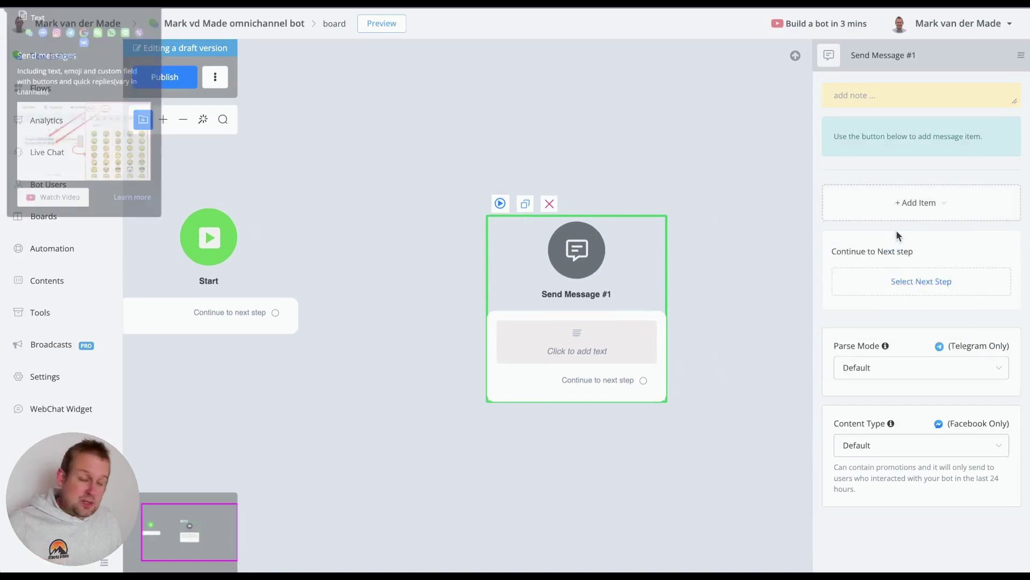
- Type three placeholder lines into the message text: 'sdkfhgdskjfhkj jkdshfkjds', 'dslfkjdlkfj', 'dflkjdslkfj'
{"action": "scroll", "coordinate": [893, 214], "scroll_direction": "down", "scroll_amount": 1}
{"action": "left_click", "coordinate": [889, 102]}
{"action": "type", "text": "sdkfhgdskjfhkj jkdshfkjds"}
{"action": "key", "text": "Return"}
{"action": "type", "text": "dslfkjdlkfj"}
{"action": "key", "text": "Return"}
{"action": "key", "text": "Return"}
{"action": "type", "text": "dflkjdslkfj"}
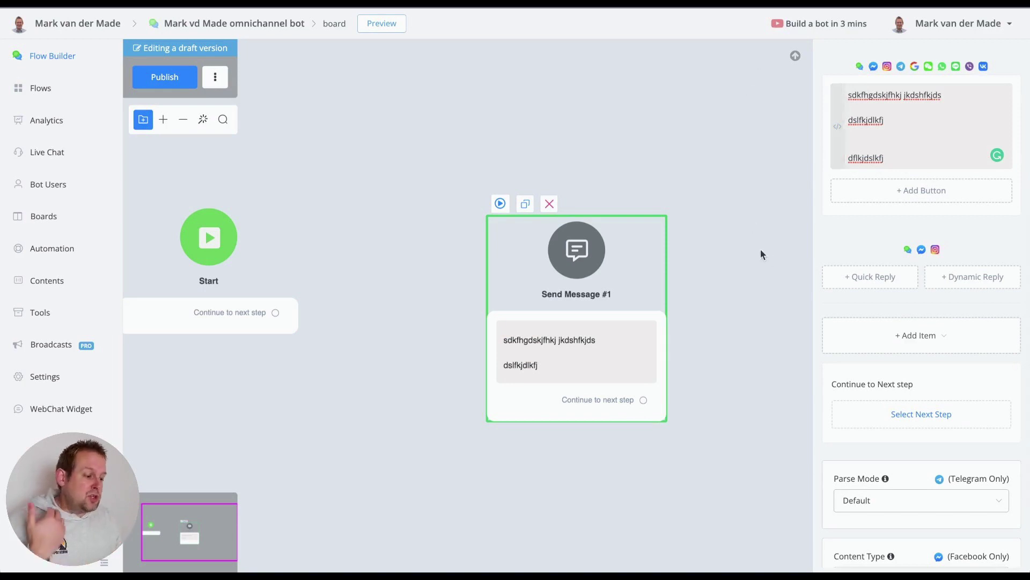
- Add a second text item to Send Message #1 with a New Button #1 button
{"action": "left_click", "coordinate": [913, 337]}
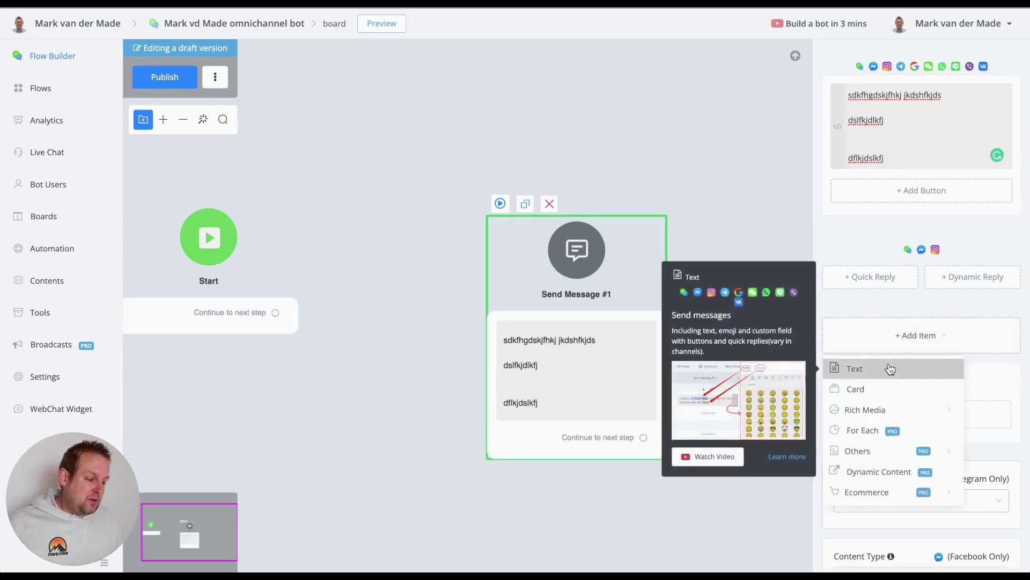
{"action": "left_click", "coordinate": [890, 368]}
{"action": "scroll", "coordinate": [920, 182], "scroll_direction": "down", "scroll_amount": 3}
{"action": "left_click", "coordinate": [913, 138]}
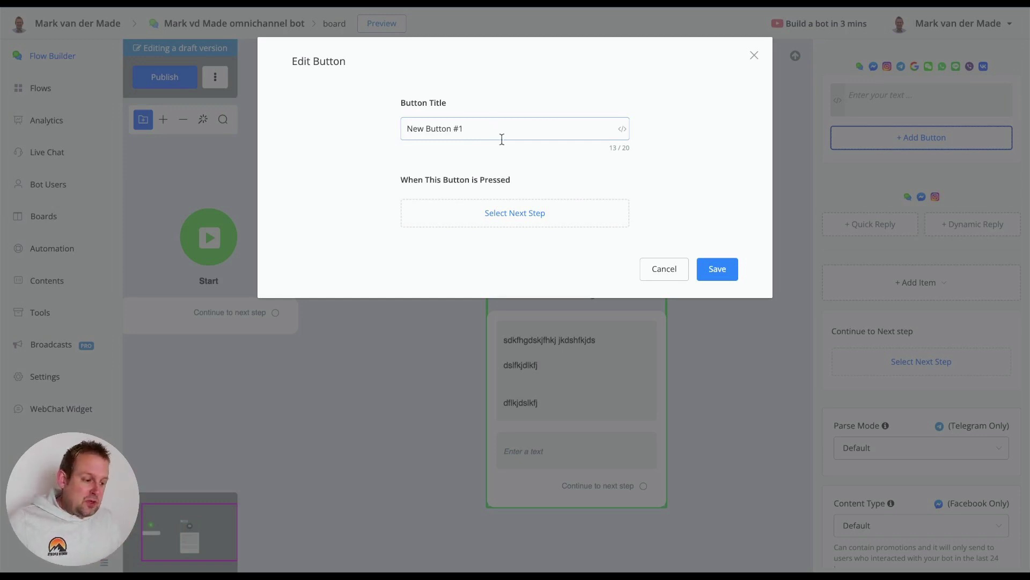
{"action": "left_click", "coordinate": [723, 269]}
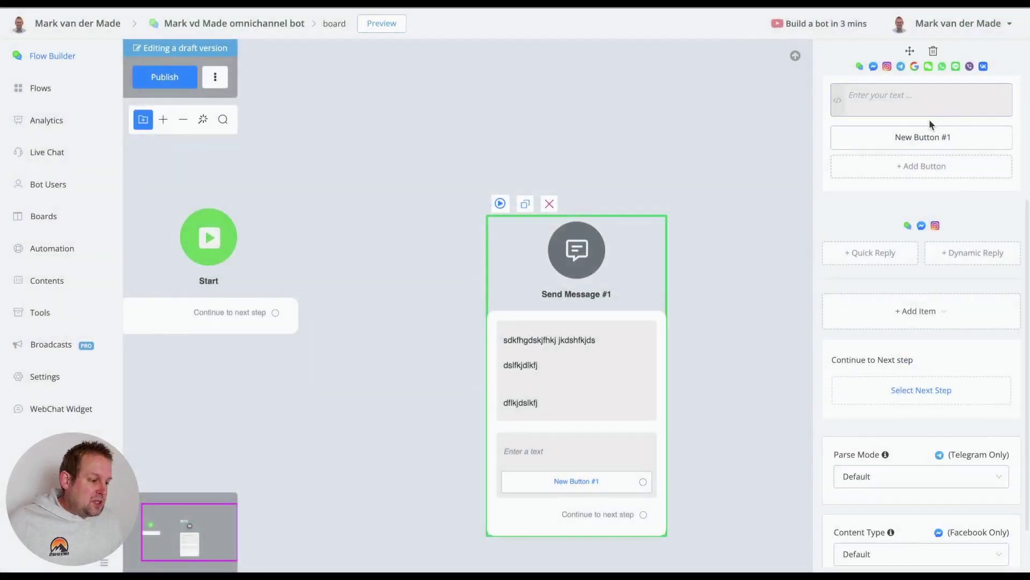
- Enter 'small text cta' as the second text item's text
{"action": "left_click", "coordinate": [926, 115]}
{"action": "type", "text": "small text cta"}
{"action": "scroll", "coordinate": [911, 160], "scroll_direction": "up", "scroll_amount": 5}
{"action": "scroll", "coordinate": [913, 316], "scroll_direction": "down", "scroll_amount": 3}
{"action": "scroll", "coordinate": [912, 318], "scroll_direction": "down", "scroll_amount": 1}
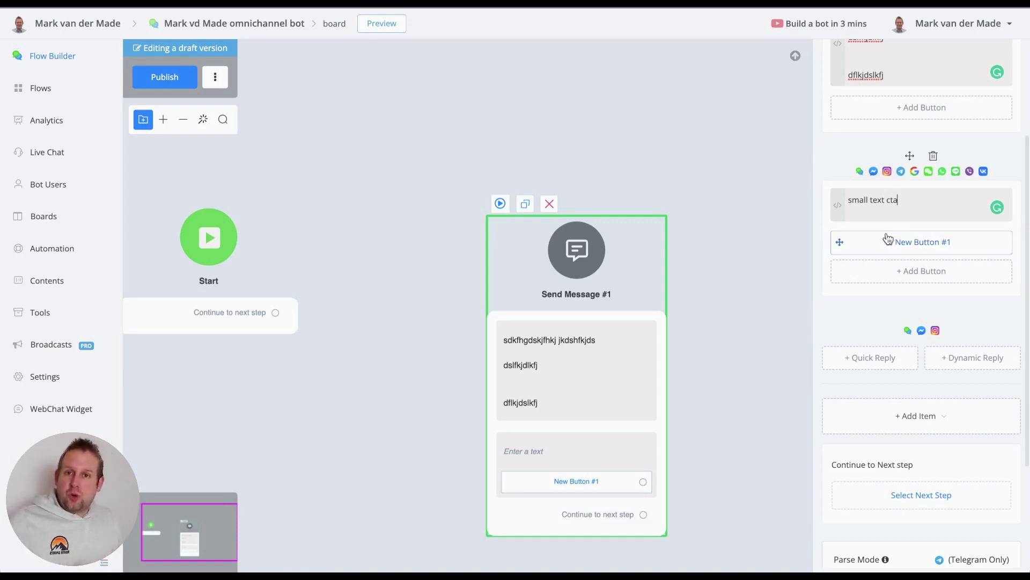
{"action": "scroll", "coordinate": [889, 239], "scroll_direction": "up", "scroll_amount": 3}
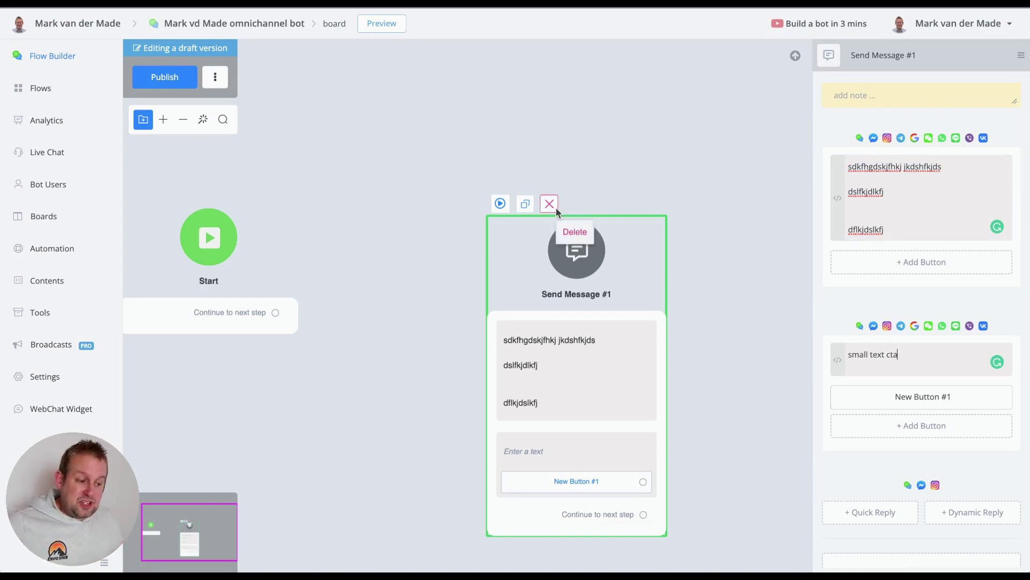
- Delete the 'small text cta' text item from Send Message #1
{"action": "left_click_drag", "start_coordinate": [679, 215], "coordinate": [500, 214]}
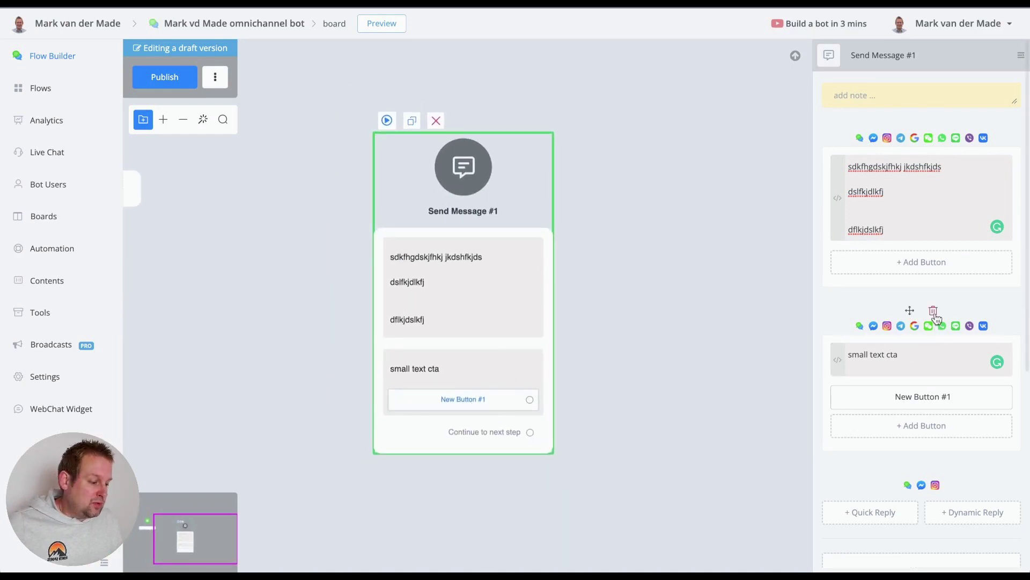
{"action": "left_click", "coordinate": [934, 313]}
{"action": "left_click", "coordinate": [606, 318]}
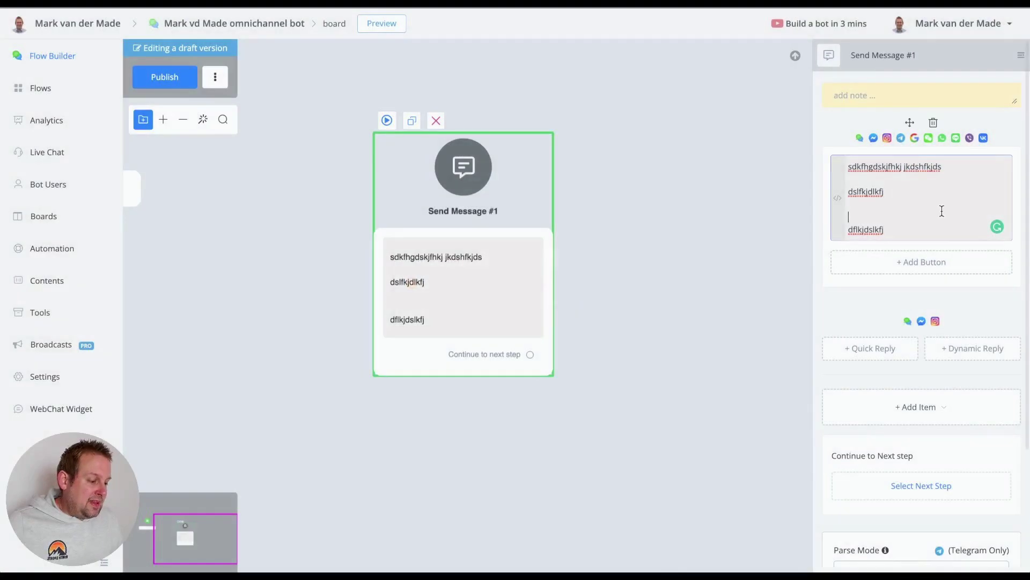
- Append lines 'fuigshduk', 'duk ůkfhgdskhfjhg', 'dfkjhdskf' to the first text and add New Button #1
{"action": "left_click", "coordinate": [920, 228]}
{"action": "key", "text": "Return"}
{"action": "type", "text": "fuigshduk"}
{"action": "key", "text": "shift+Return"}
{"action": "type", "text": "duk ůkfhgdskhfjhg"}
{"action": "key", "text": "Return"}
{"action": "key", "text": "Return"}
{"action": "type", "text": "dfkjhdskf"}
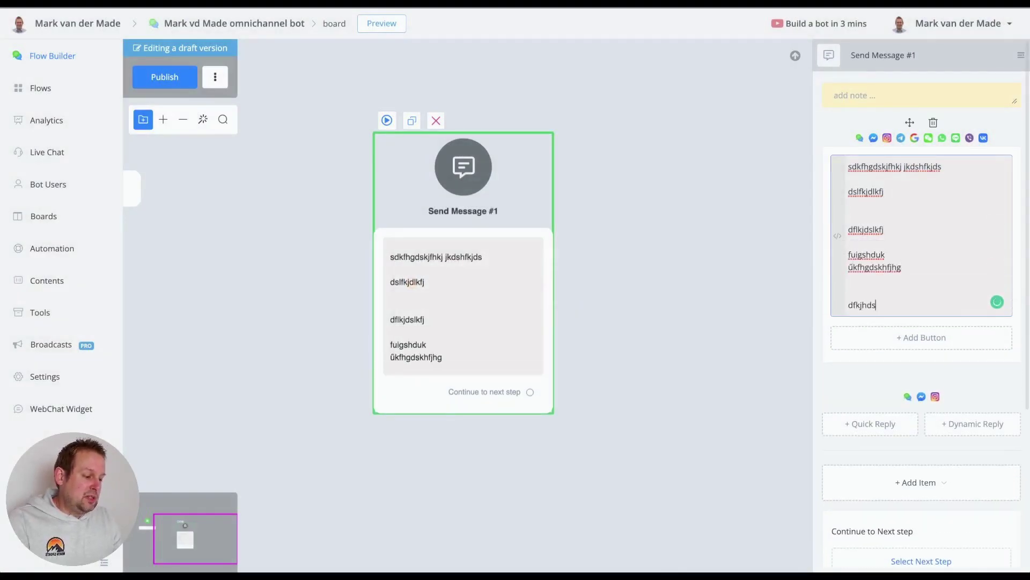
{"action": "left_click", "coordinate": [922, 338]}
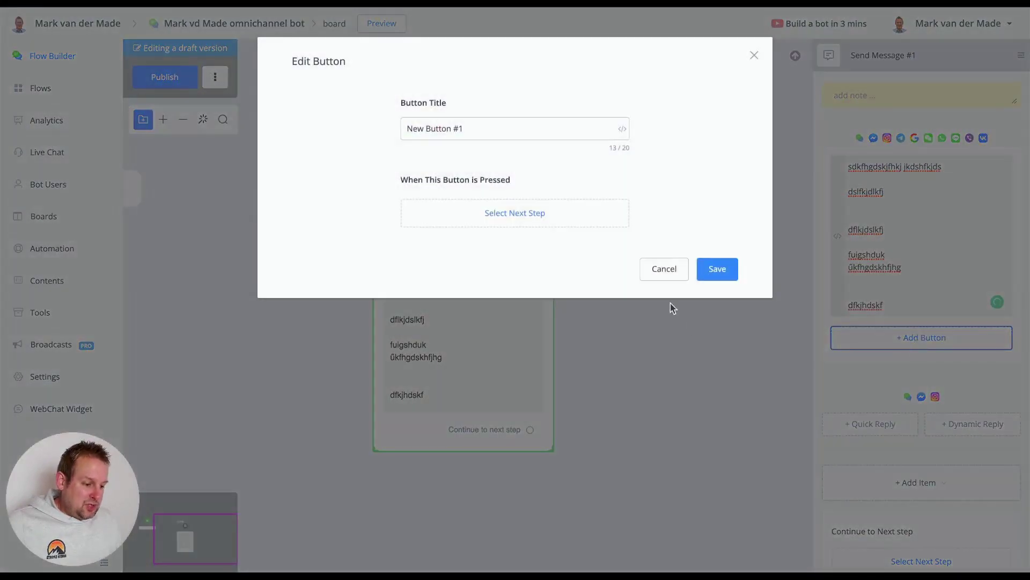
{"action": "left_click", "coordinate": [706, 273]}
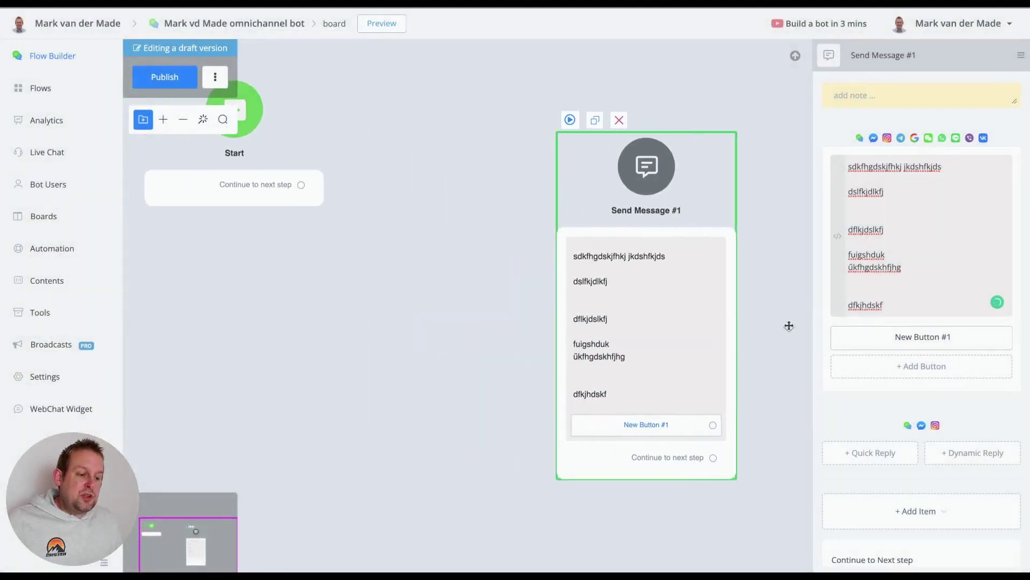
- Move the Start step and add Condition #1 after it with a condition group
{"action": "left_click_drag", "start_coordinate": [270, 205], "coordinate": [401, 229]}
{"action": "left_click", "coordinate": [488, 355]}
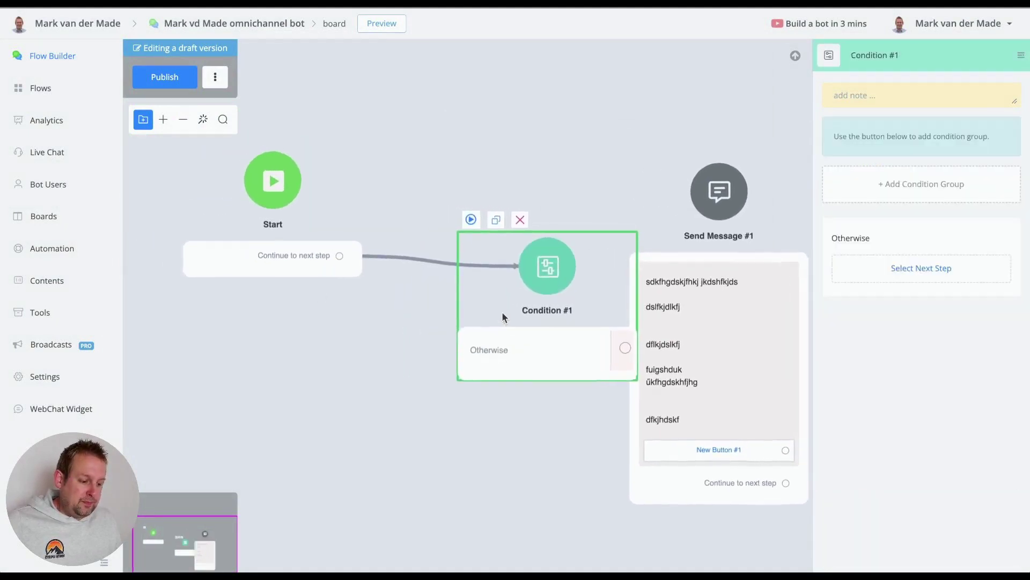
{"action": "left_click", "coordinate": [896, 202]}
{"action": "left_click", "coordinate": [886, 203]}
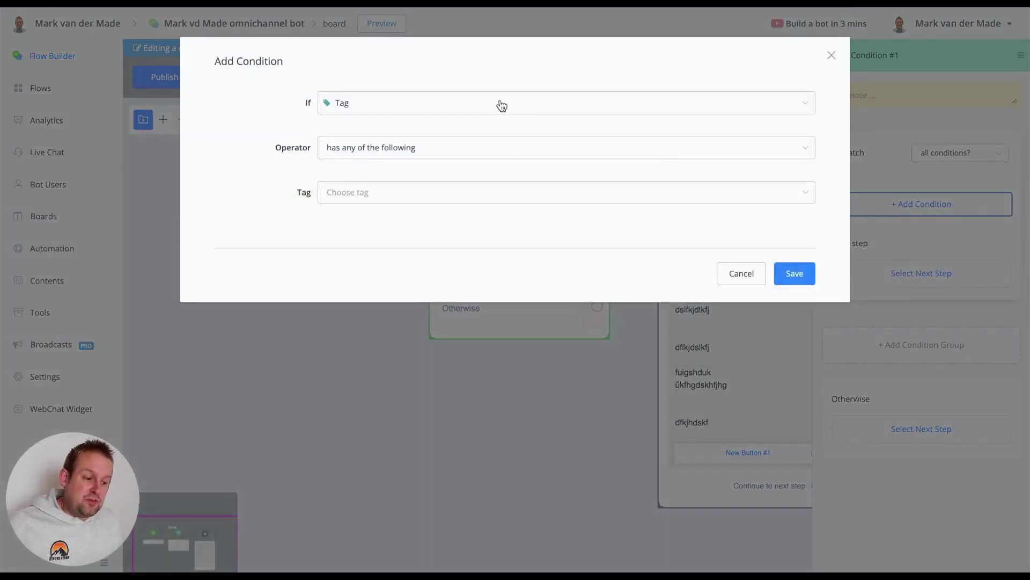
- Set the condition to Channel is Instagram and save it
{"action": "left_click", "coordinate": [502, 103]}
{"action": "type", "text": "ch"}
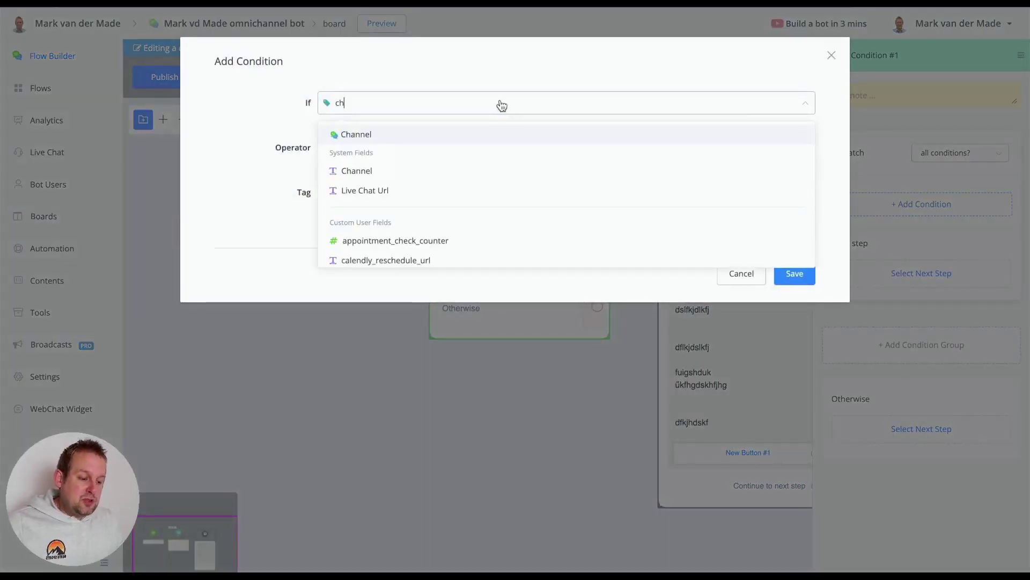
{"action": "left_click", "coordinate": [494, 137]}
{"action": "left_click", "coordinate": [444, 202]}
{"action": "left_click", "coordinate": [384, 243]}
{"action": "left_click", "coordinate": [795, 273]}
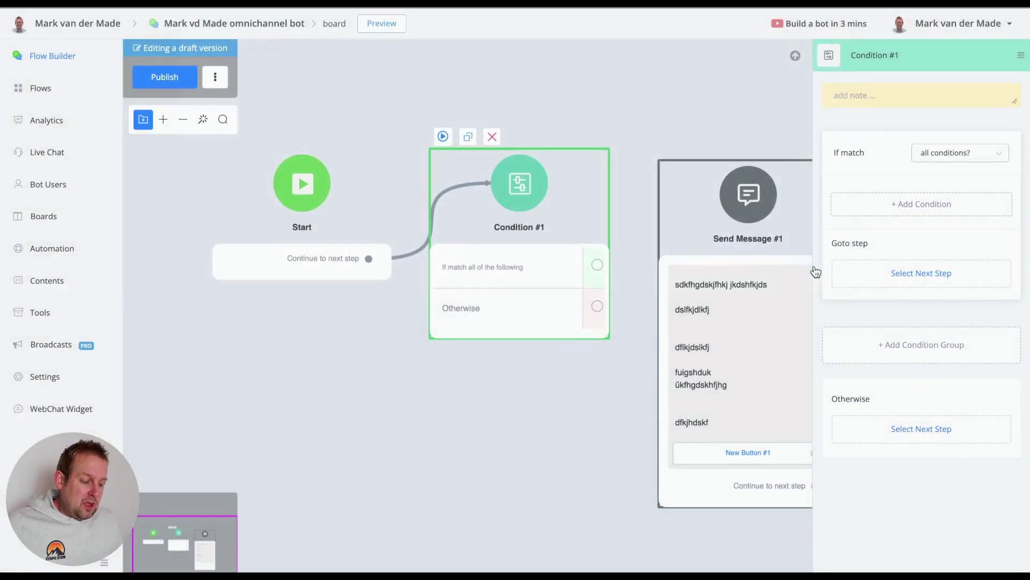
{"action": "left_click_drag", "start_coordinate": [645, 383], "coordinate": [477, 312]}
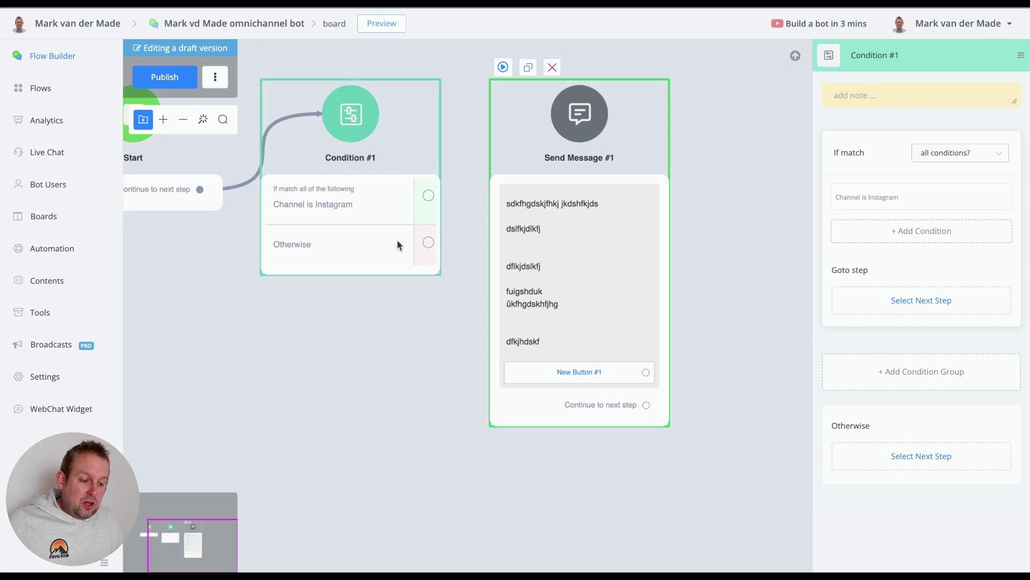
- Connect the Otherwise branch to Send Message #1 and place it below the condition
{"action": "left_click_drag", "start_coordinate": [428, 242], "coordinate": [577, 113]}
{"action": "scroll", "coordinate": [359, 385], "scroll_direction": "down", "scroll_amount": 2}
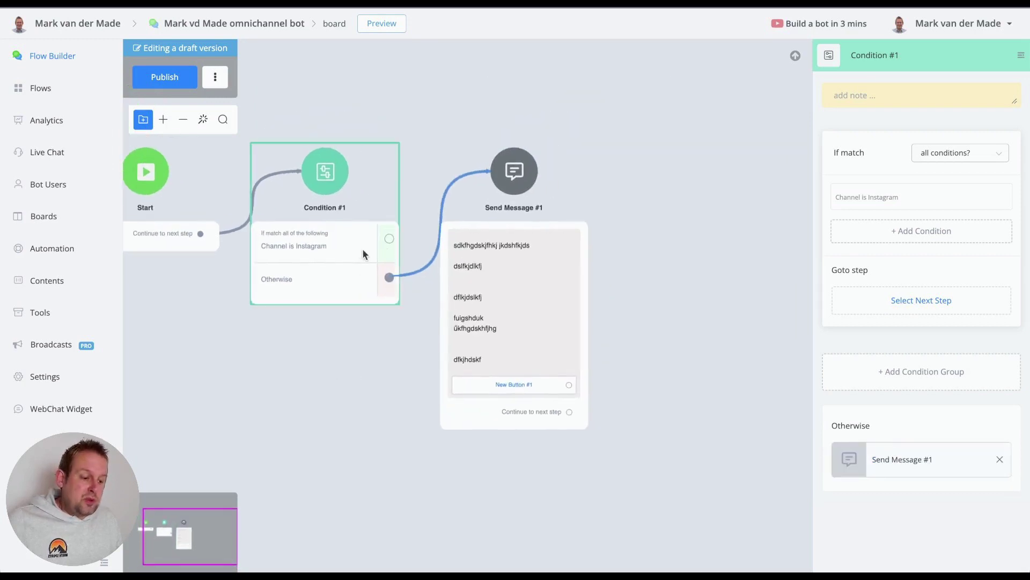
{"action": "left_click_drag", "start_coordinate": [499, 275], "coordinate": [300, 468]}
- Duplicate Send Message #1, position the copy right, and link the Instagram branch to it
{"action": "left_click", "coordinate": [273, 332]}
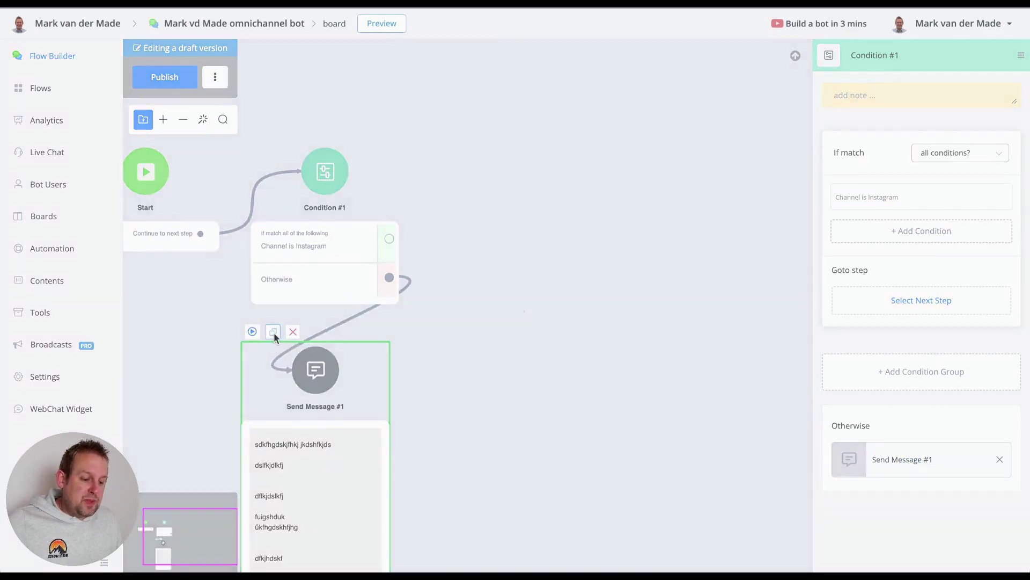
{"action": "scroll", "coordinate": [542, 382], "scroll_direction": "down", "scroll_amount": 5}
{"action": "left_click_drag", "start_coordinate": [575, 387], "coordinate": [632, 179]}
{"action": "scroll", "coordinate": [584, 374], "scroll_direction": "up", "scroll_amount": 5}
{"action": "left_click_drag", "start_coordinate": [583, 370], "coordinate": [576, 324]}
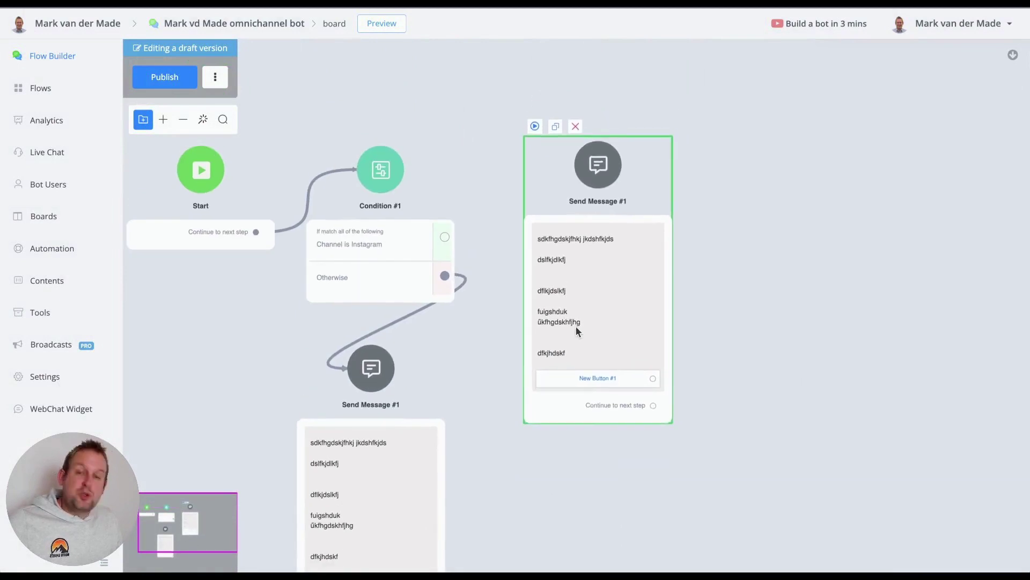
{"action": "left_click_drag", "start_coordinate": [444, 236], "coordinate": [631, 227]}
{"action": "left_click", "coordinate": [636, 273]}
{"action": "scroll", "coordinate": [953, 252], "scroll_direction": "down", "scroll_amount": 3}
{"action": "scroll", "coordinate": [952, 252], "scroll_direction": "up", "scroll_amount": 3}
- Cut the last lines from the copy's text and delete its New Button #1
{"action": "left_click_drag", "start_coordinate": [913, 304], "coordinate": [846, 274]}
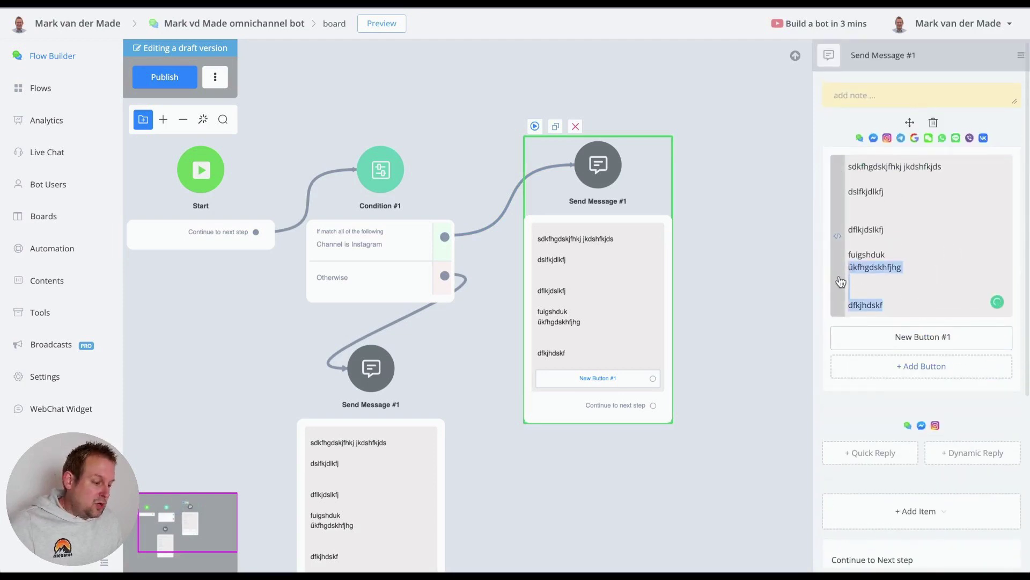
{"action": "key", "text": "BackSpace"}
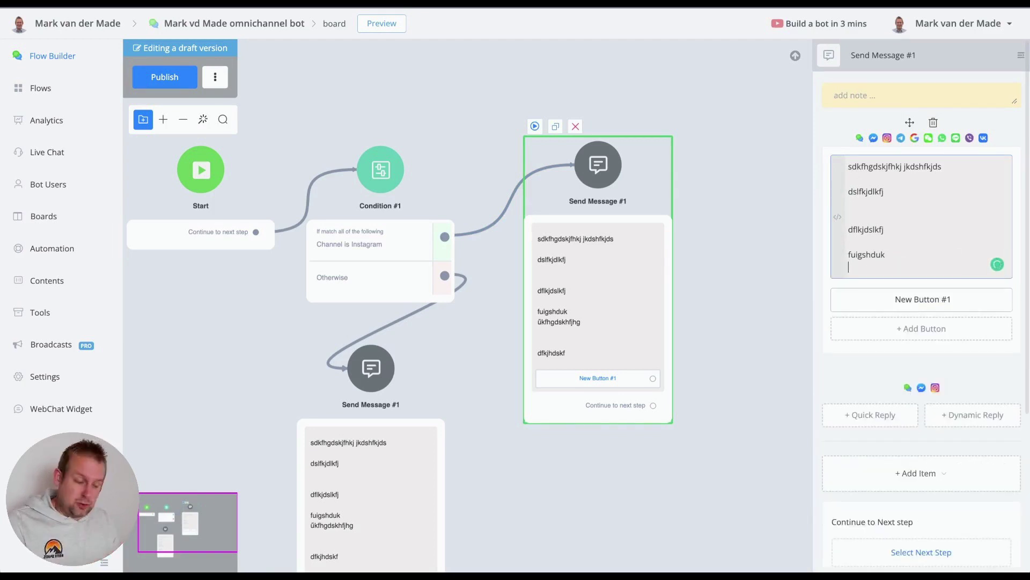
{"action": "left_click", "coordinate": [855, 299]}
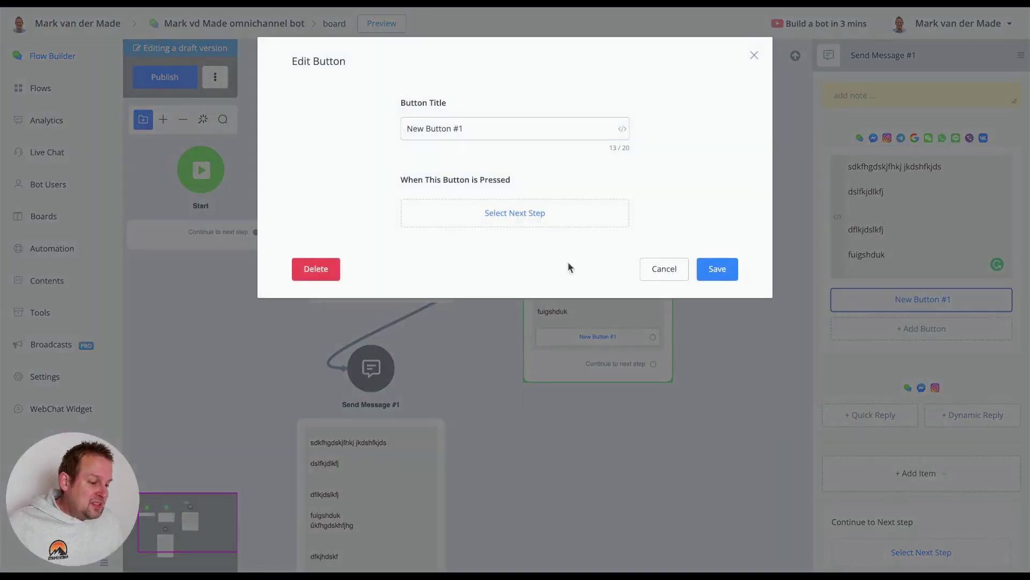
{"action": "left_click", "coordinate": [337, 276]}
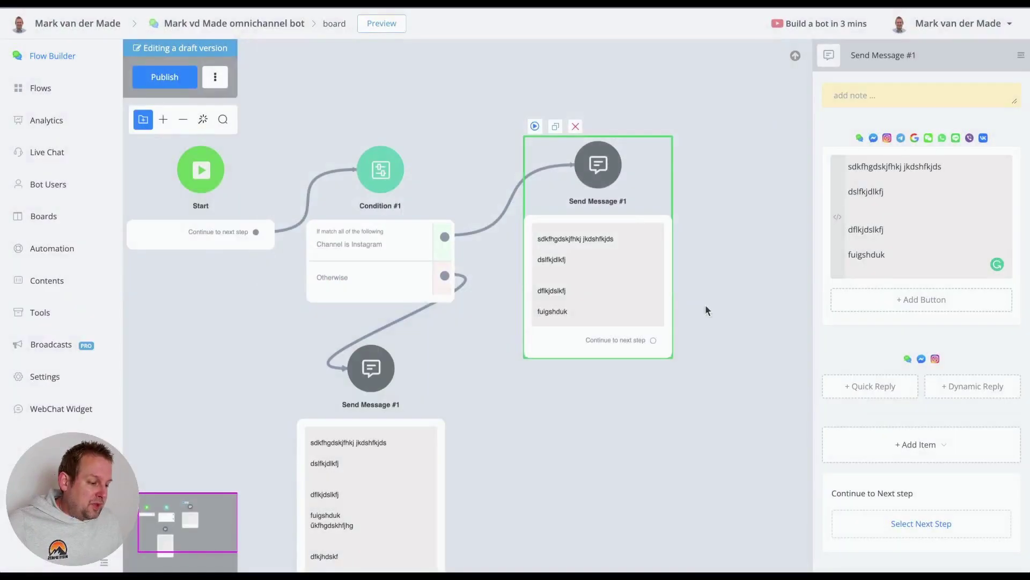
- Add a second text item with the pasted lines and a New Button #1 button
{"action": "left_click", "coordinate": [919, 454]}
{"action": "left_click", "coordinate": [877, 293]}
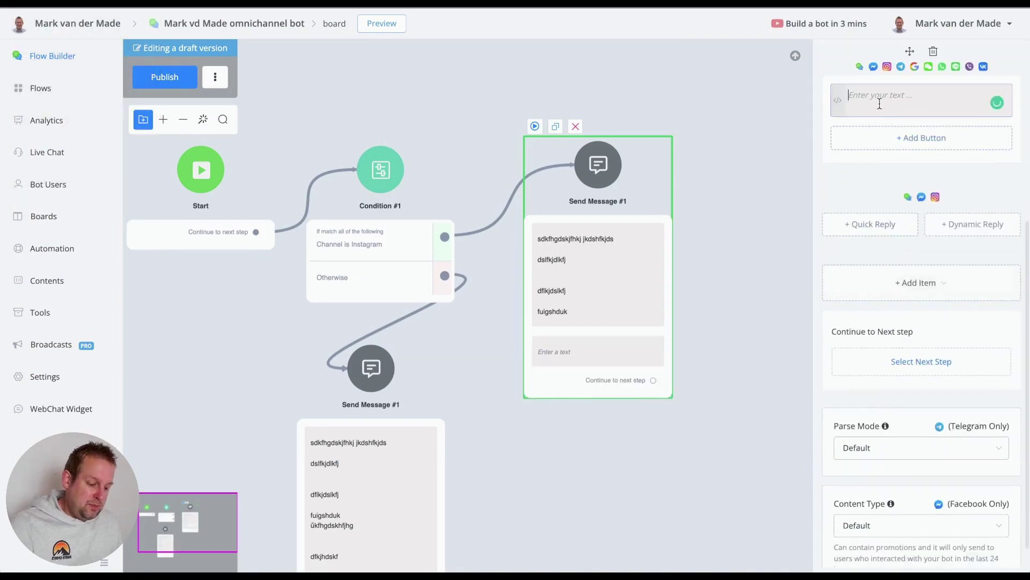
{"action": "type", "text": "ükfhgdskhfjhg  dfkjhdskf"}
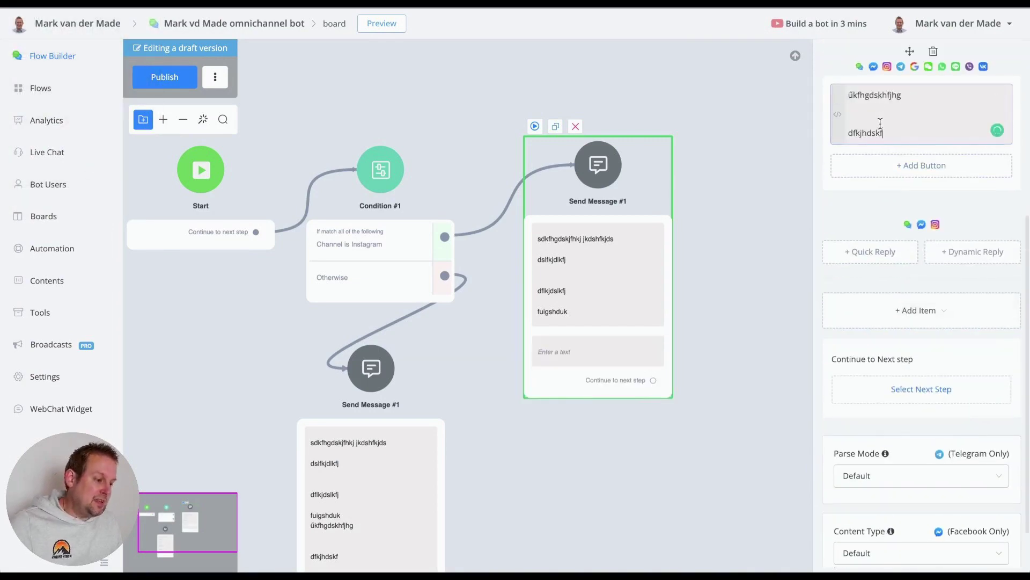
{"action": "left_click", "coordinate": [914, 175]}
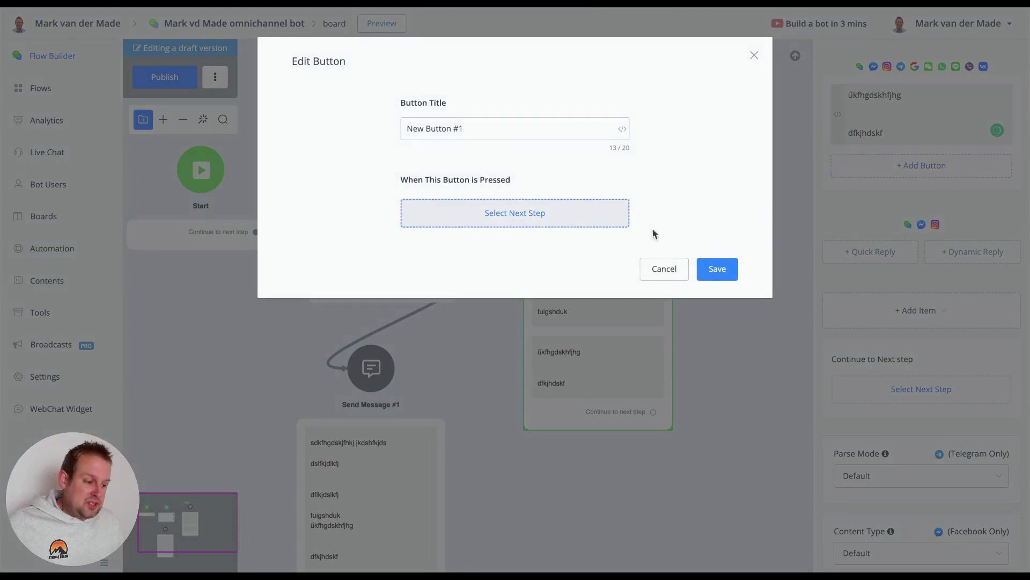
{"action": "left_click", "coordinate": [714, 263]}
{"action": "left_click", "coordinate": [747, 316]}
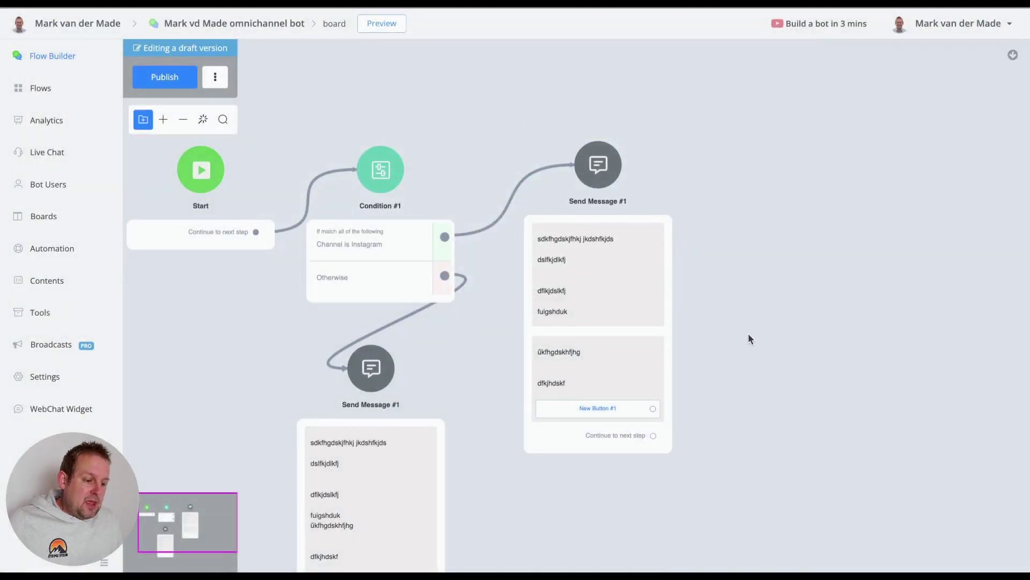
- Zoom out over the flow and open the Instagram-branch Send Message #1 settings
{"action": "left_click_drag", "start_coordinate": [748, 333], "coordinate": [769, 266]}
{"action": "scroll", "coordinate": [769, 266], "scroll_direction": "down", "scroll_amount": 3}
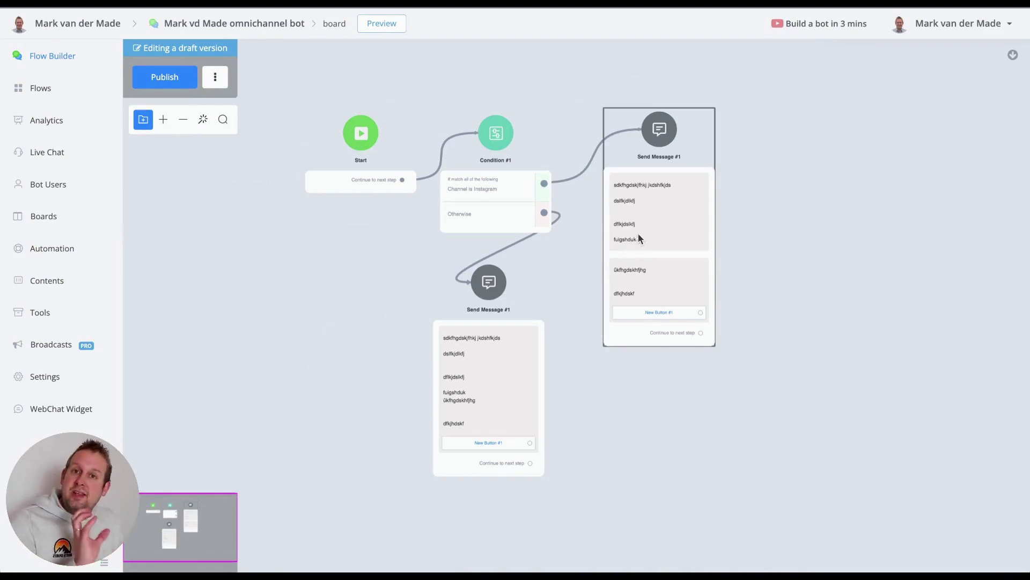
{"action": "scroll", "coordinate": [668, 234], "scroll_direction": "up", "scroll_amount": 1}
{"action": "scroll", "coordinate": [668, 233], "scroll_direction": "up", "scroll_amount": 1}
{"action": "scroll", "coordinate": [671, 234], "scroll_direction": "down", "scroll_amount": 1}
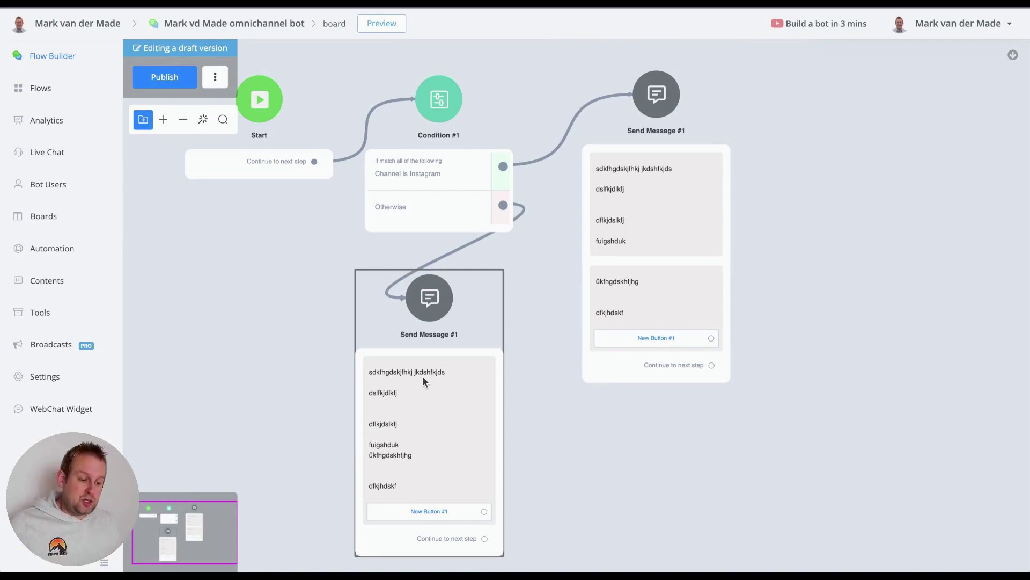
{"action": "left_click", "coordinate": [634, 195]}
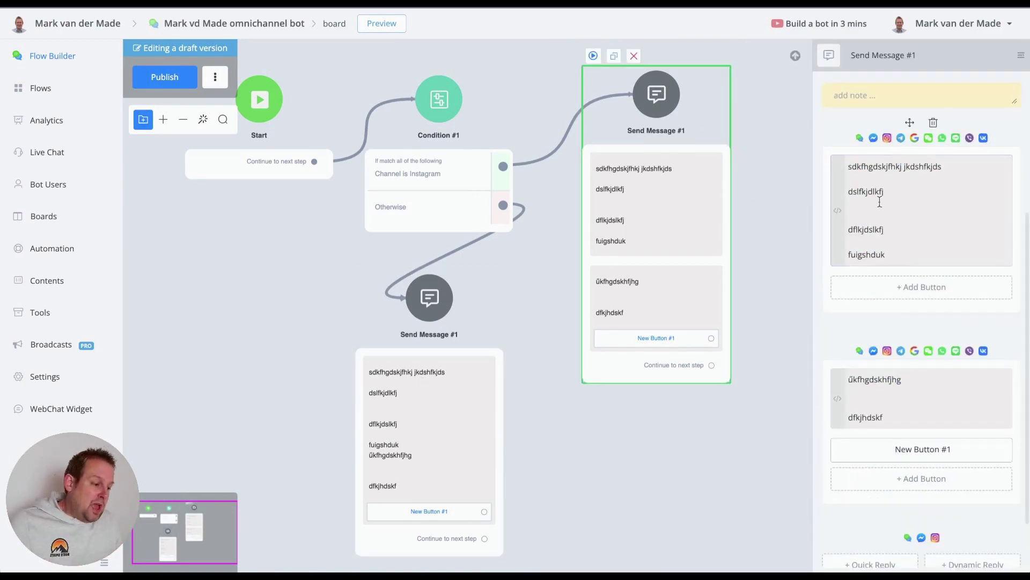
{"action": "mouse_move", "coordinate": [901, 242]}
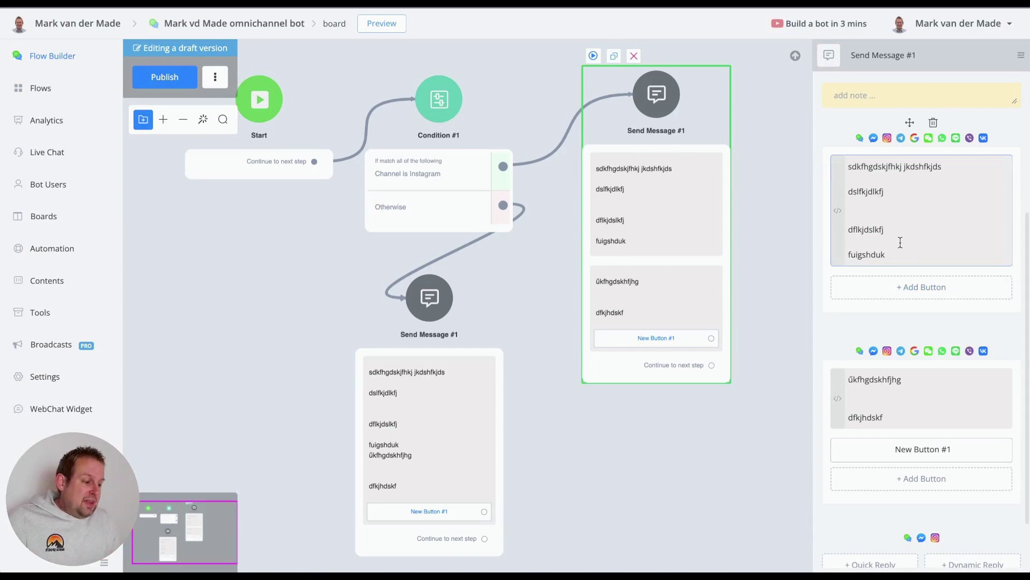
{"action": "mouse_move", "coordinate": [925, 392]}
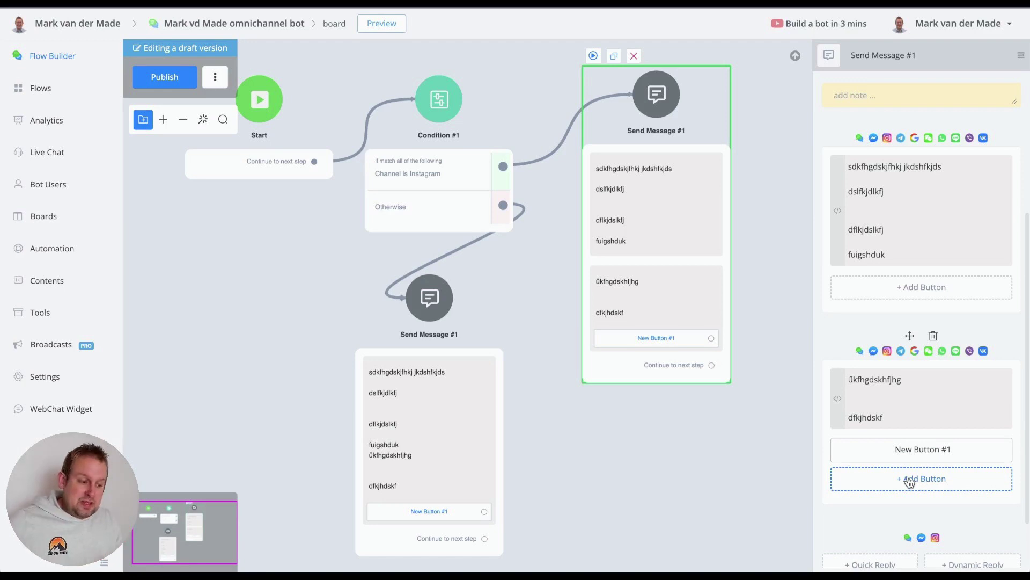
{"action": "mouse_move", "coordinate": [455, 264]}
{"action": "left_click_drag", "start_coordinate": [616, 476], "coordinate": [287, 563]}
{"action": "left_click_drag", "start_coordinate": [290, 395], "coordinate": [269, 363]}
{"action": "scroll", "coordinate": [269, 364], "scroll_direction": "up", "scroll_amount": 2}
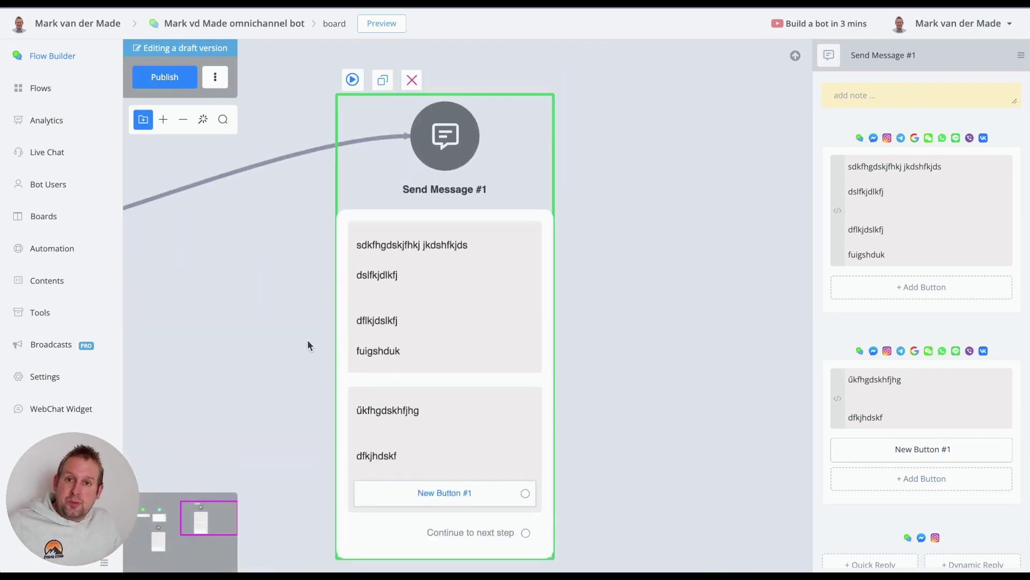
{"action": "scroll", "coordinate": [308, 341], "scroll_direction": "down", "scroll_amount": 2}
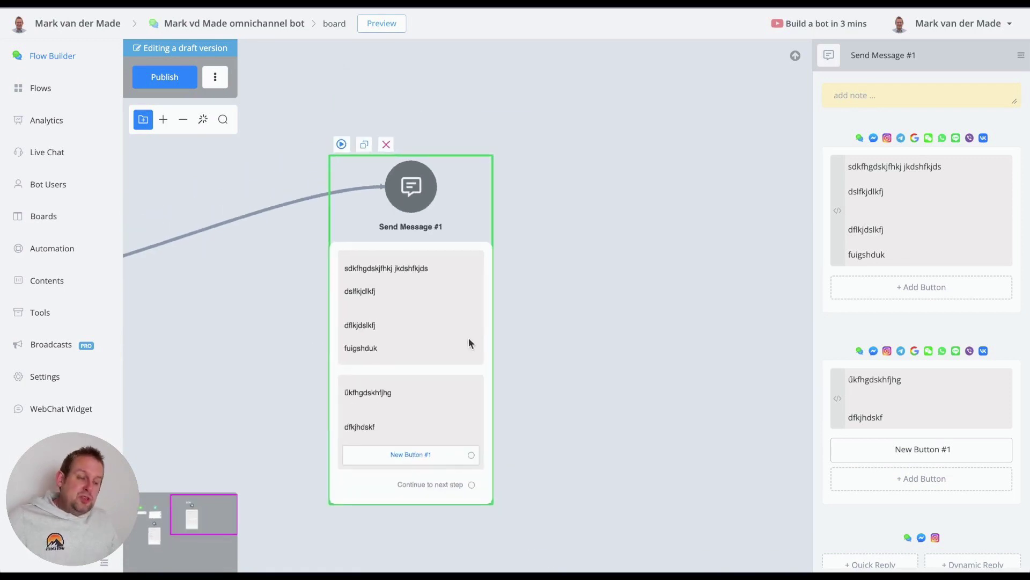